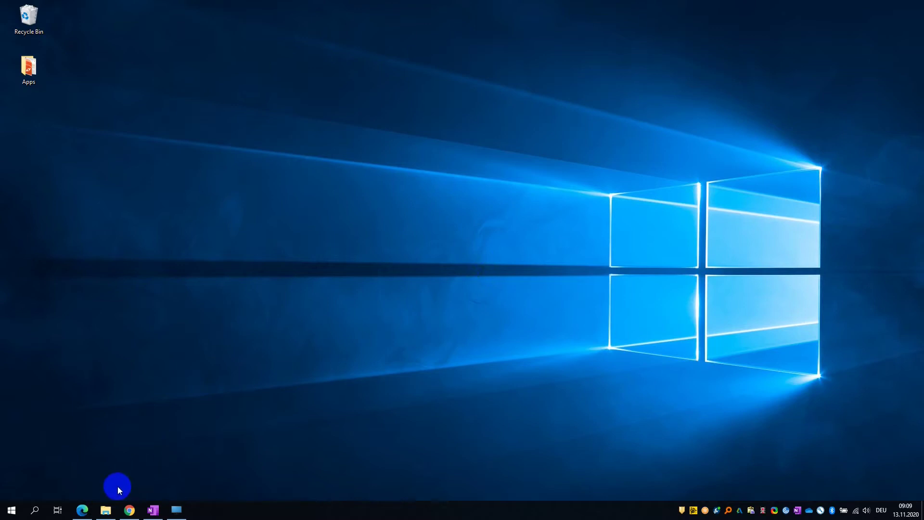
# In Edge, go to the Amberg Tunnel Software & Manuals list on Amberg Technologies' downloads page
pyautogui.click(82, 510)
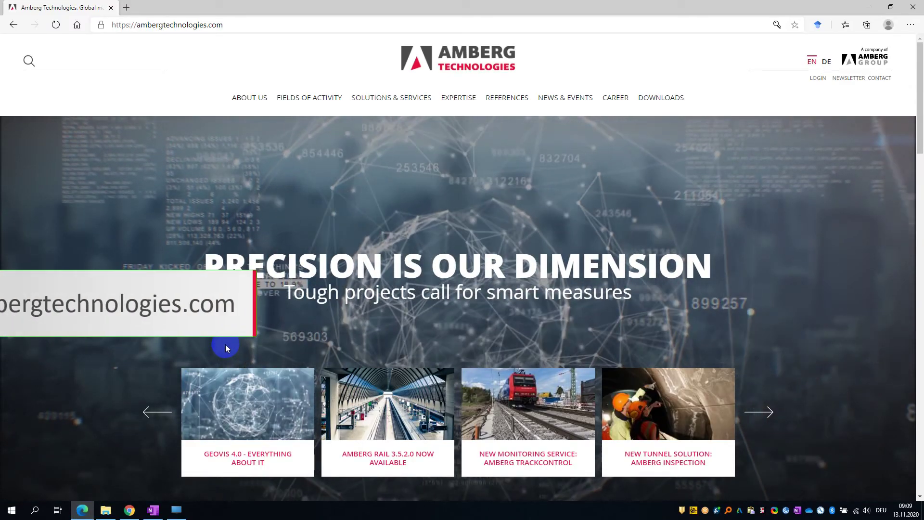
pyautogui.click(663, 98)
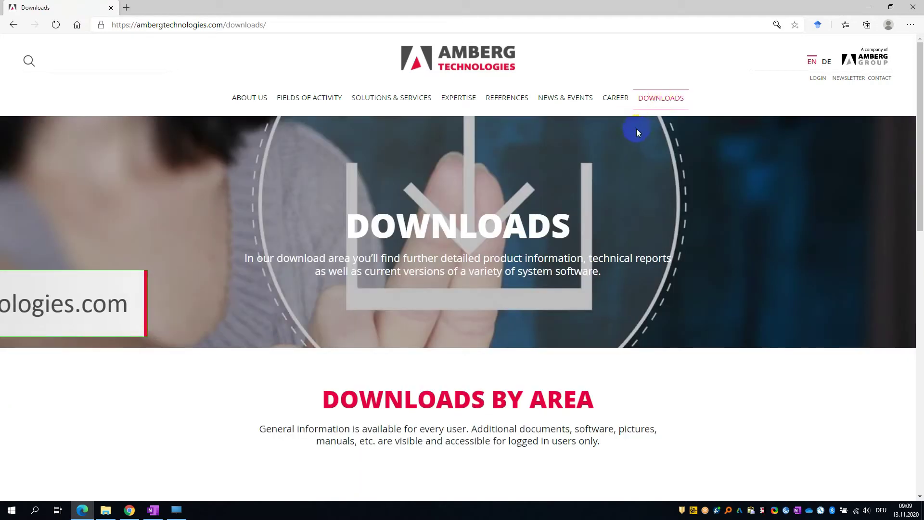
pyautogui.scroll(-12, 588, 177)
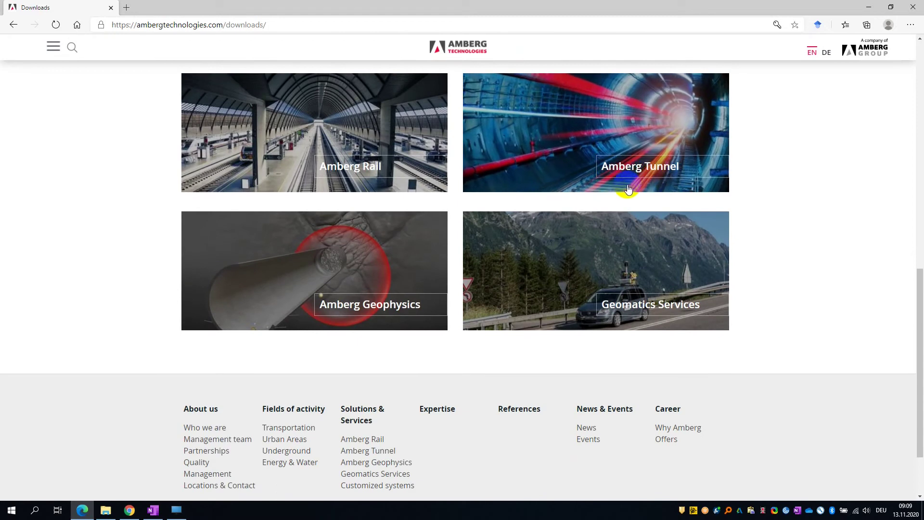
pyautogui.click(646, 168)
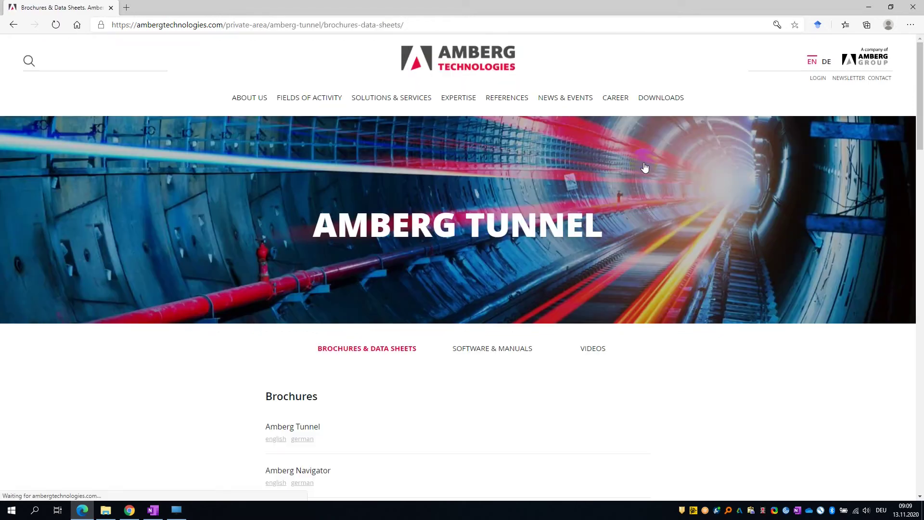
pyautogui.scroll(-3, 645, 167)
pyautogui.click(499, 210)
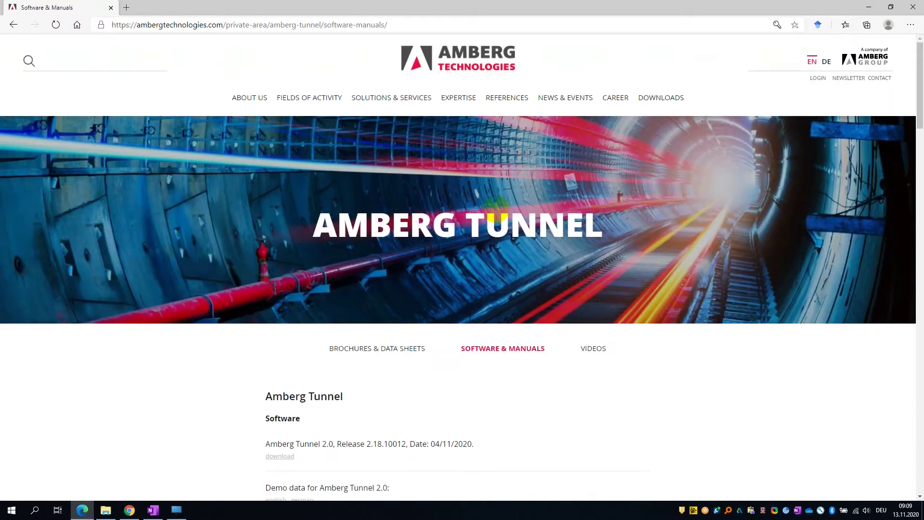
# Download the Amberg Tunnel 2.0 installer and the English demo data
pyautogui.scroll(-6, 489, 206)
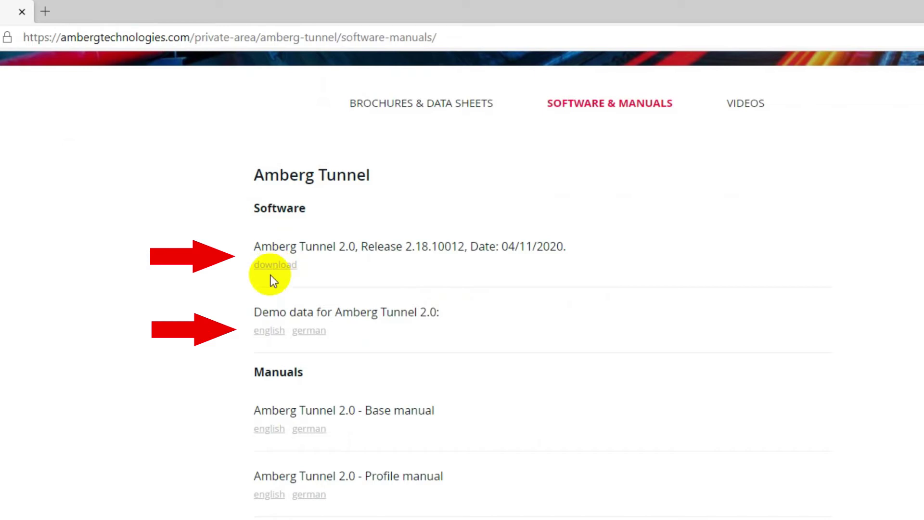
pyautogui.click(272, 268)
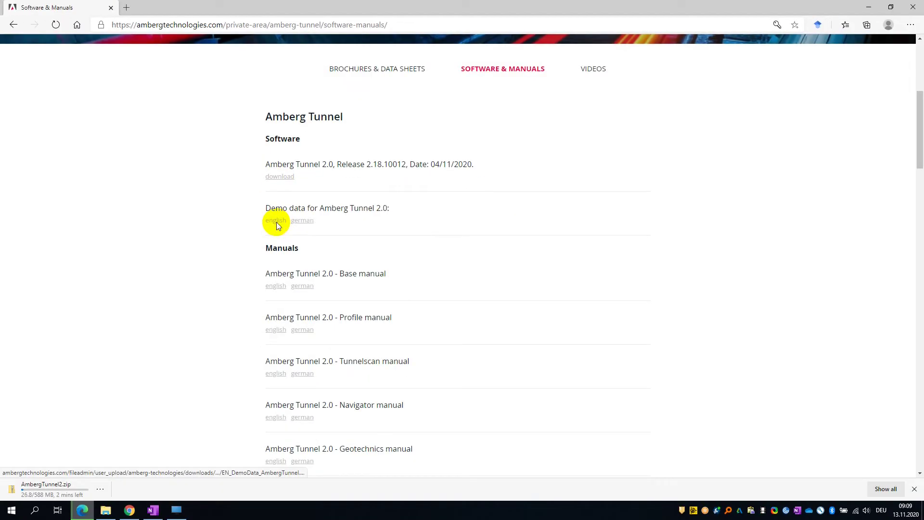
pyautogui.click(276, 221)
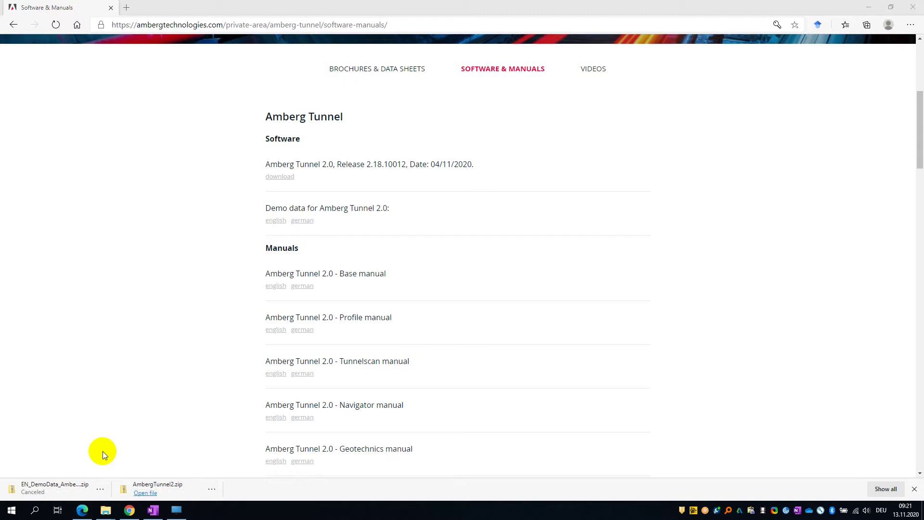
# Show AmbergTunnel2.zip in Downloads and extract it to the suggested AmbergTunnel2 folder
pyautogui.click(213, 488)
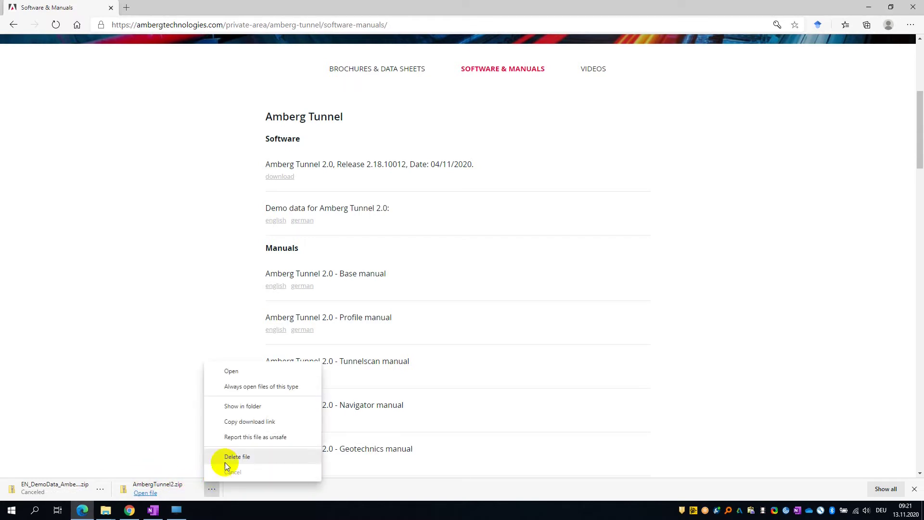
pyautogui.click(241, 406)
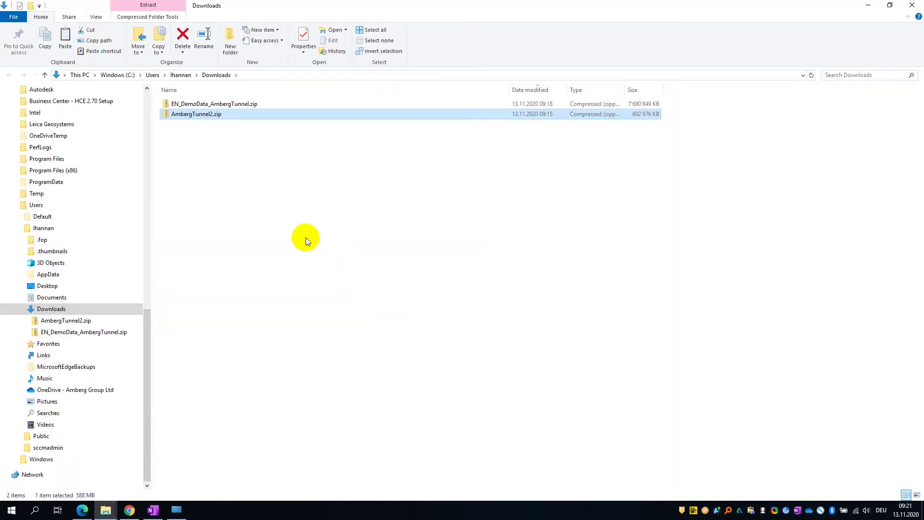
pyautogui.rightClick(208, 116)
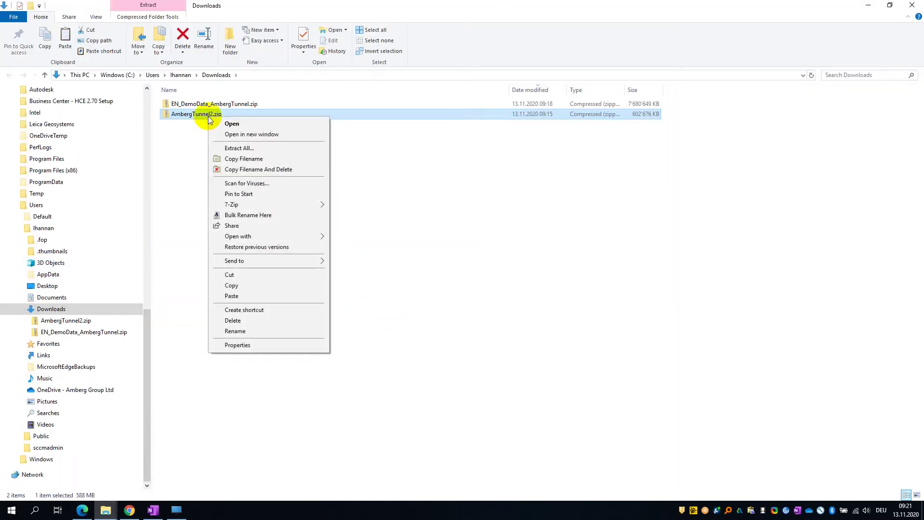
pyautogui.click(239, 147)
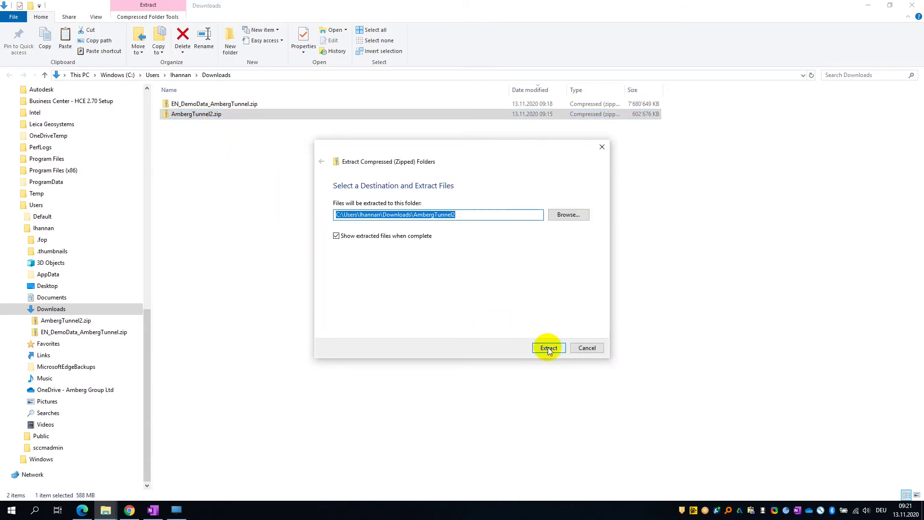
pyautogui.click(548, 347)
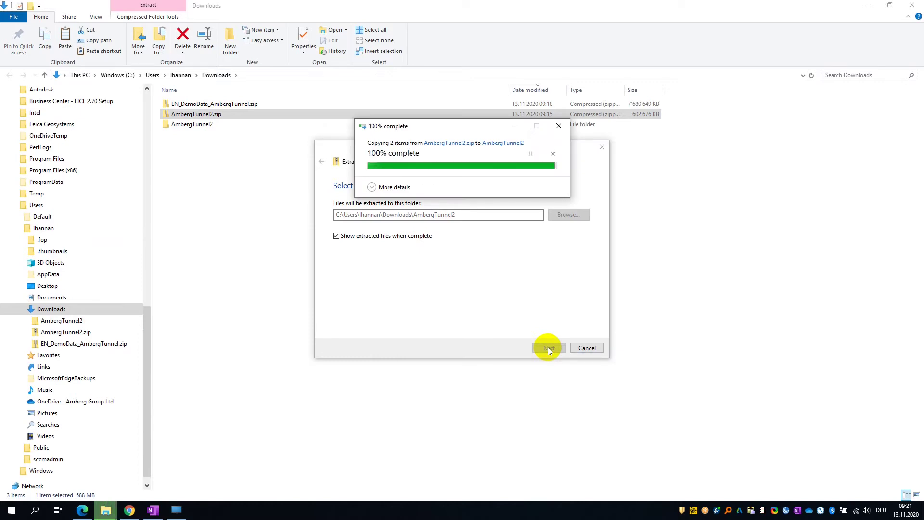
pyautogui.click(115, 75)
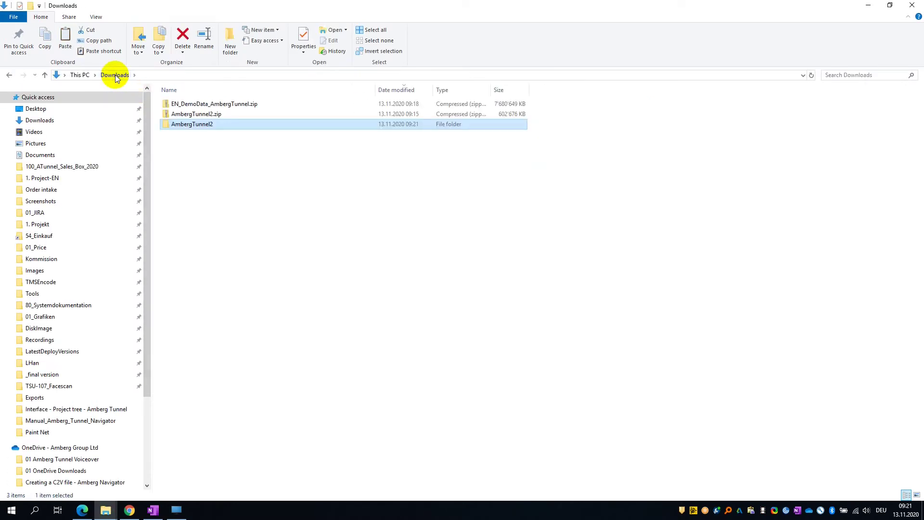
# Extract EN_DemoData_AmbergTunnel.zip to its suggested folder and return to Downloads
pyautogui.rightClick(190, 104)
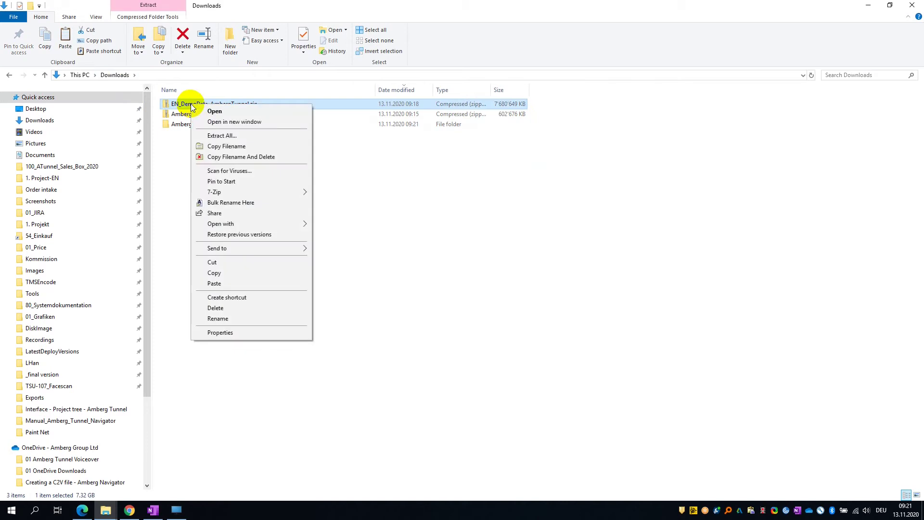
pyautogui.click(222, 136)
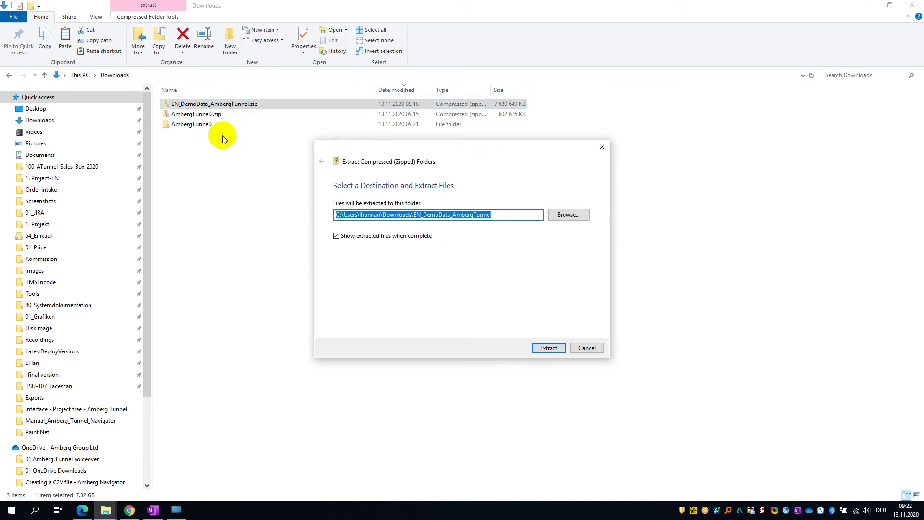
pyautogui.click(540, 349)
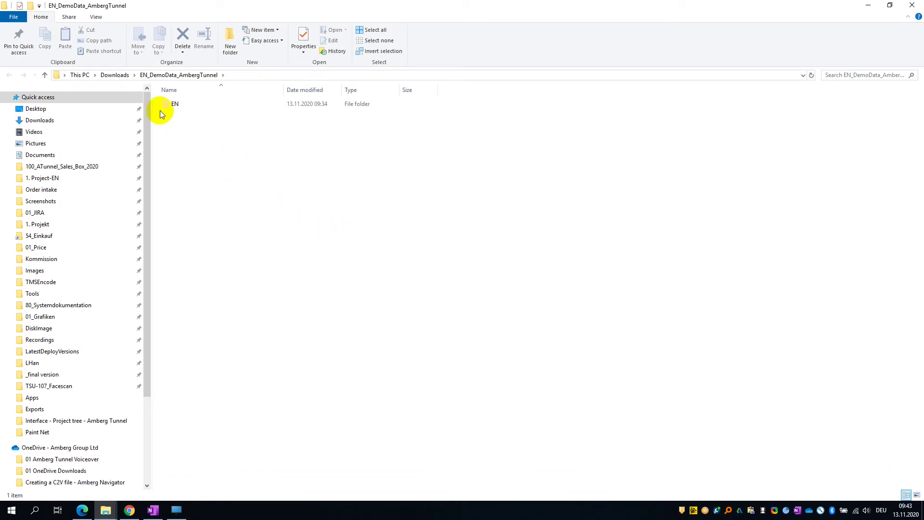
pyautogui.click(118, 75)
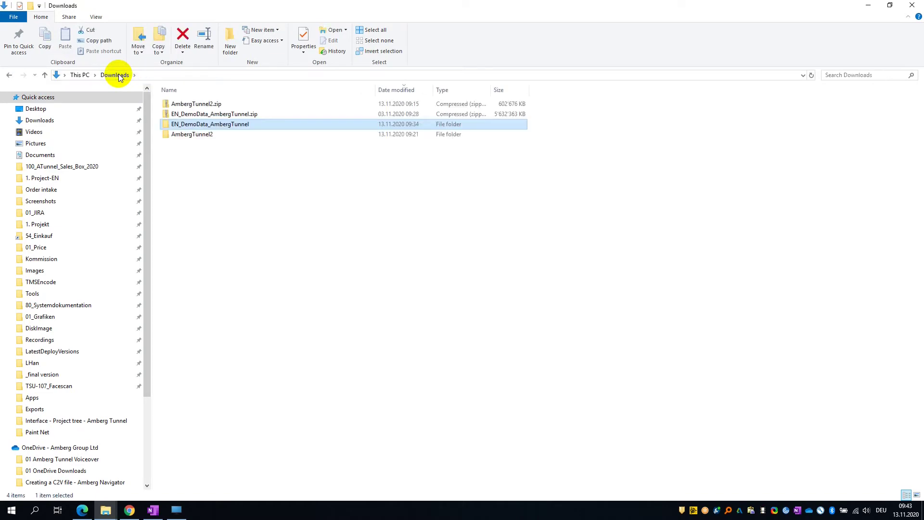
# Run AmbergTunnel_2_18_10012.exe from the AmbergTunnel2 folder as administrator
pyautogui.click(199, 136)
pyautogui.doubleClick(200, 137)
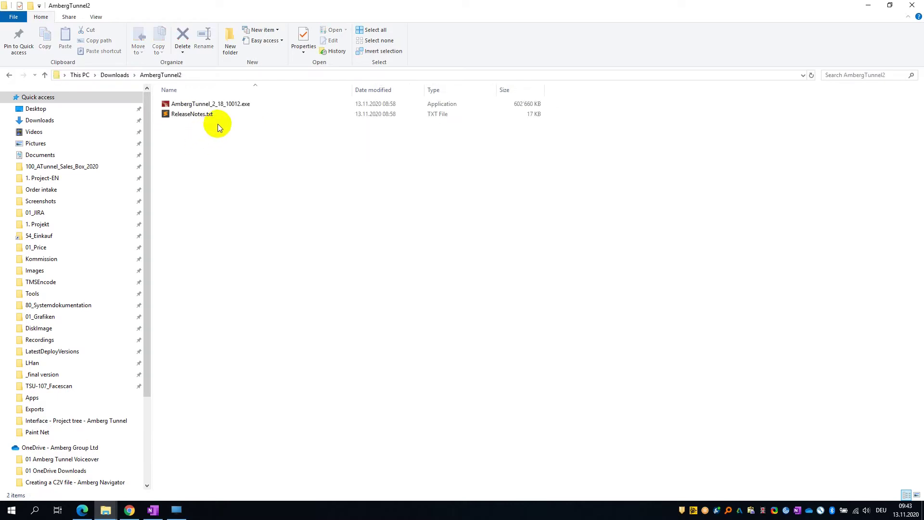
pyautogui.click(253, 104)
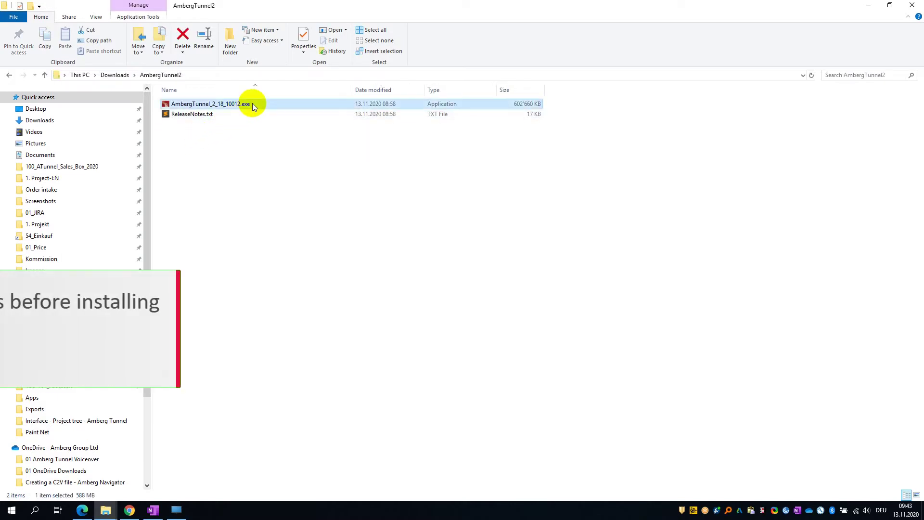
pyautogui.rightClick(253, 104)
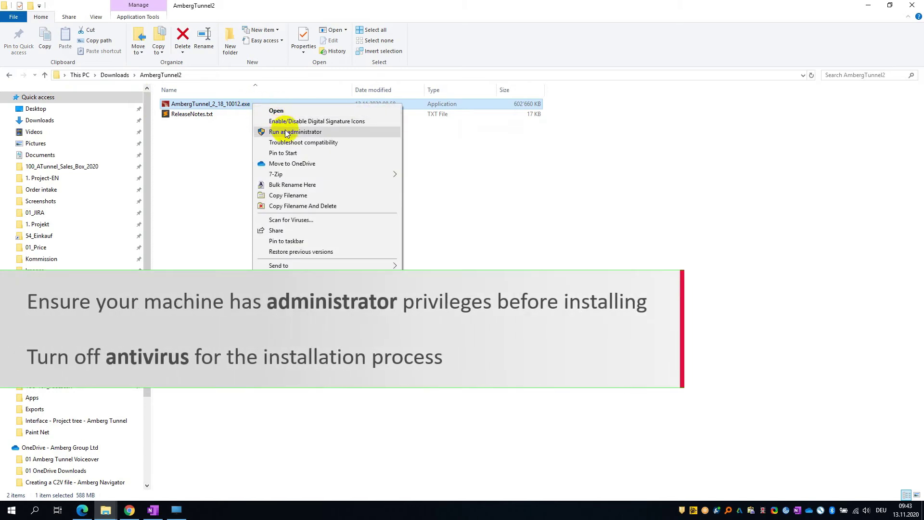
pyautogui.click(287, 132)
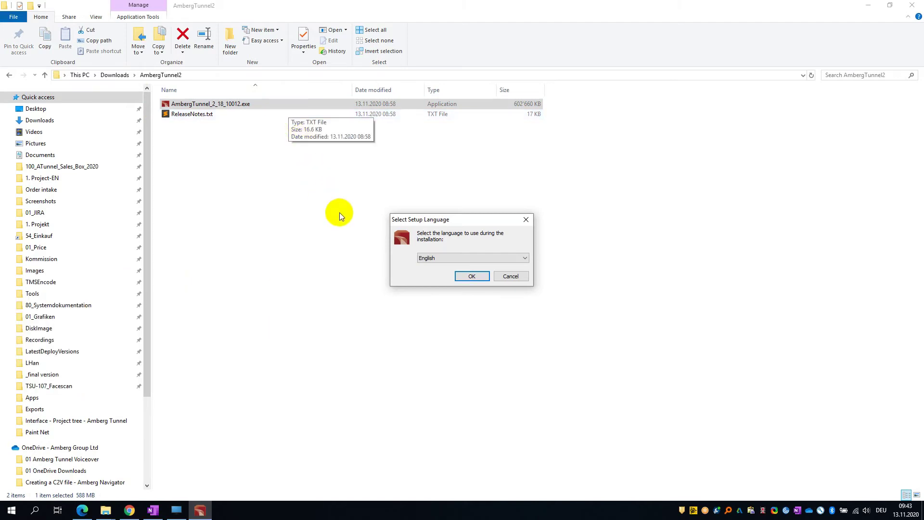
# Keep English, accept the license agreement, and create the default installation folder
pyautogui.click(468, 278)
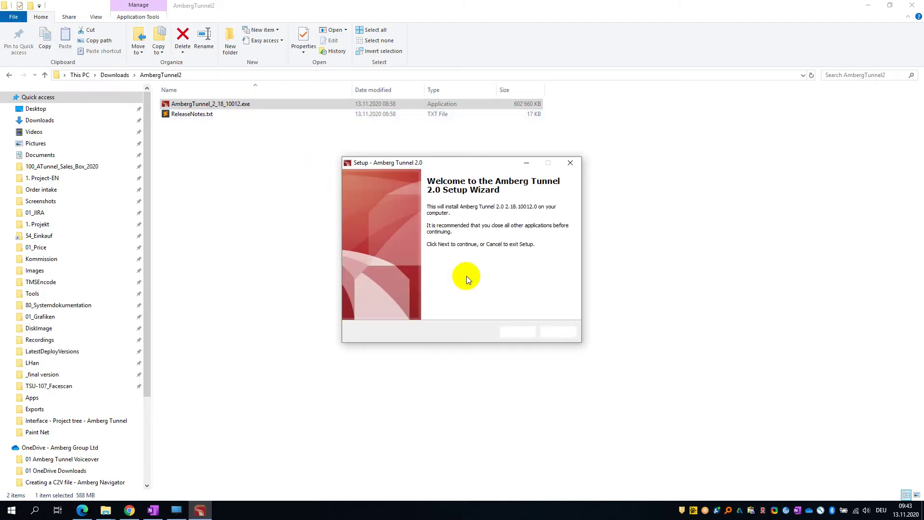
pyautogui.click(513, 333)
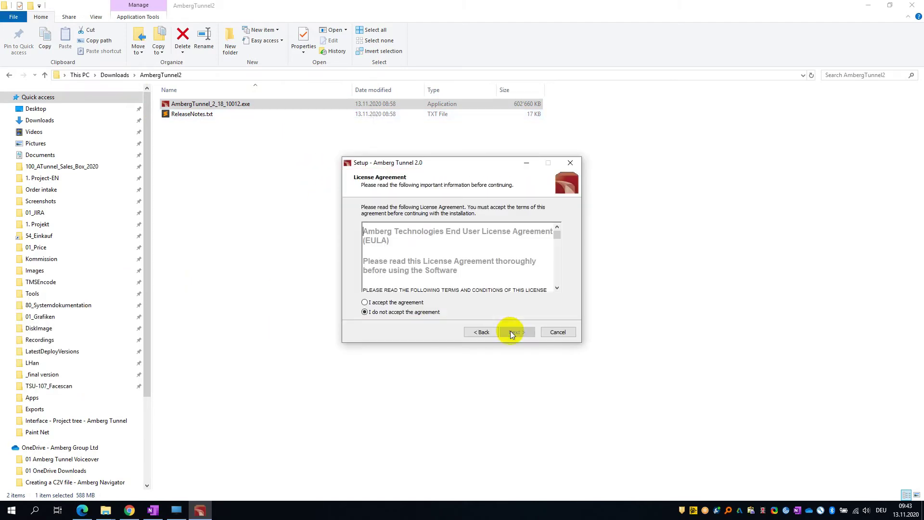
pyautogui.click(381, 303)
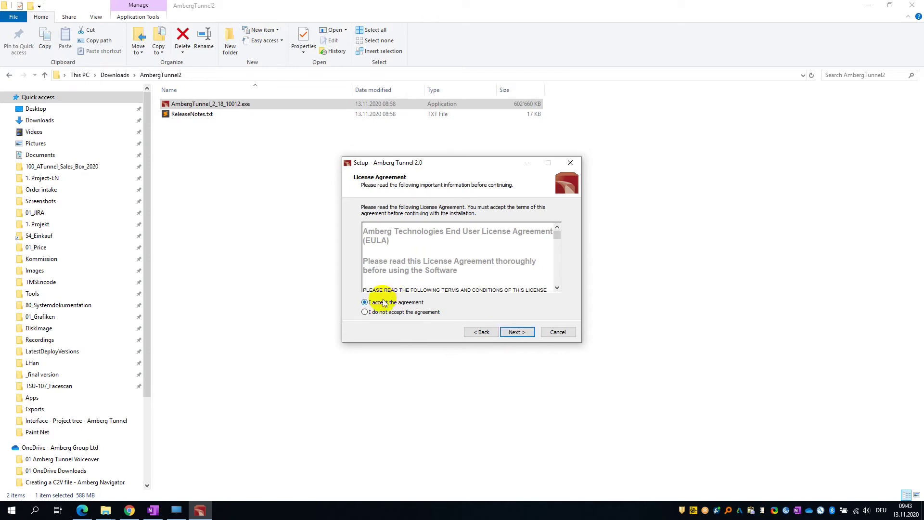
pyautogui.click(528, 332)
pyautogui.click(526, 332)
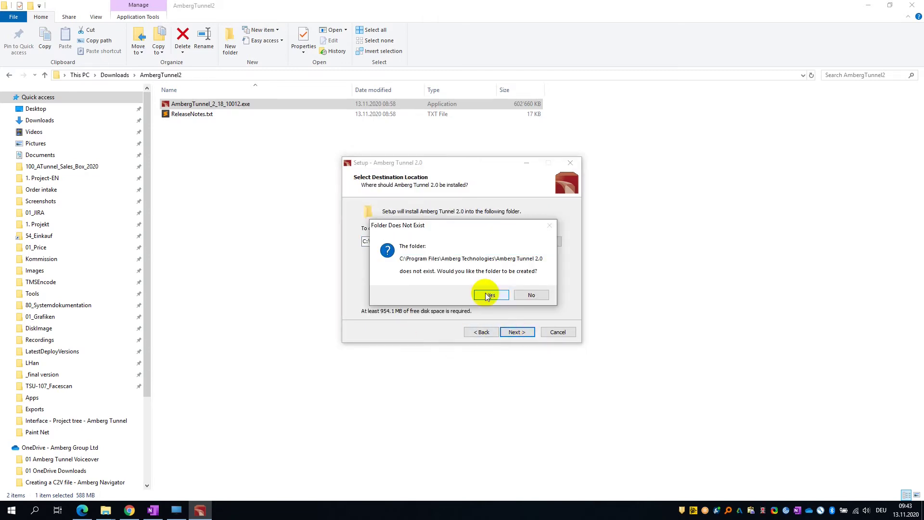
pyautogui.click(486, 293)
# Keep the default Start Menu folder and desktop shortcut, install, and launch Amberg Tunnel 2.0
pyautogui.click(519, 332)
pyautogui.click(523, 332)
pyautogui.click(522, 332)
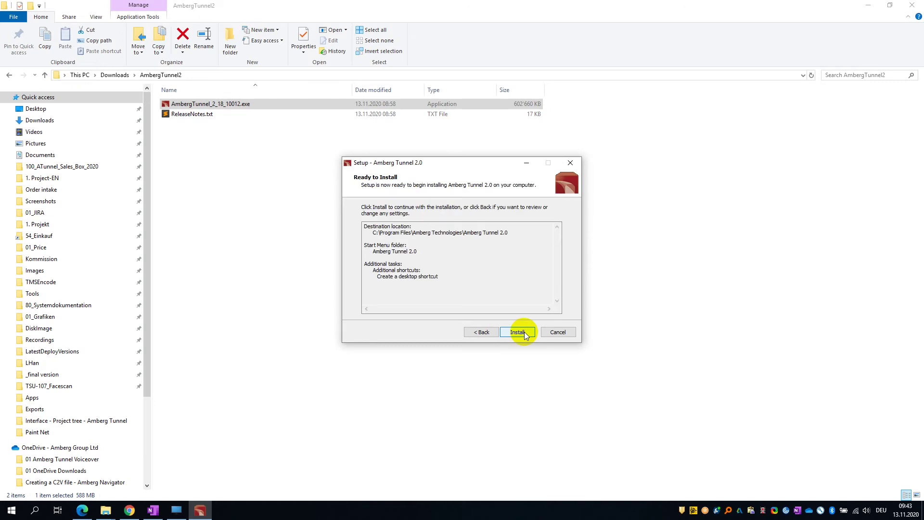
pyautogui.click(523, 332)
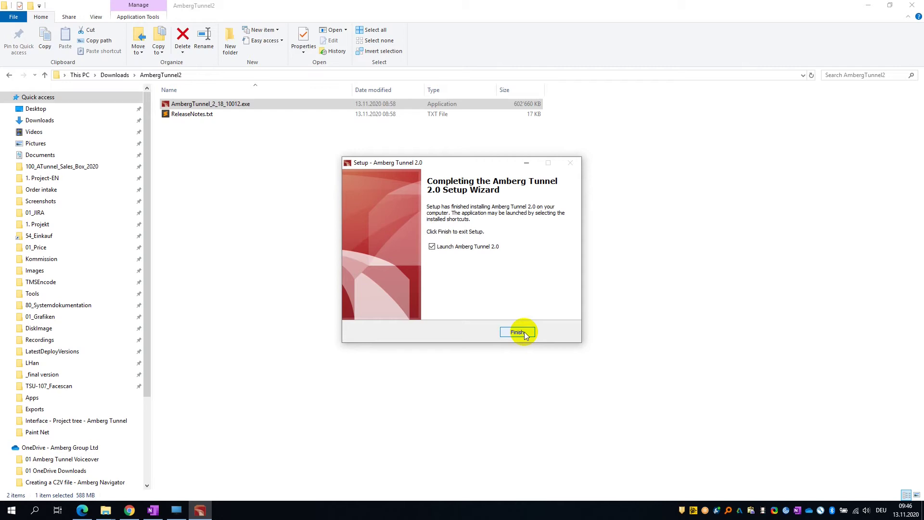
pyautogui.click(518, 332)
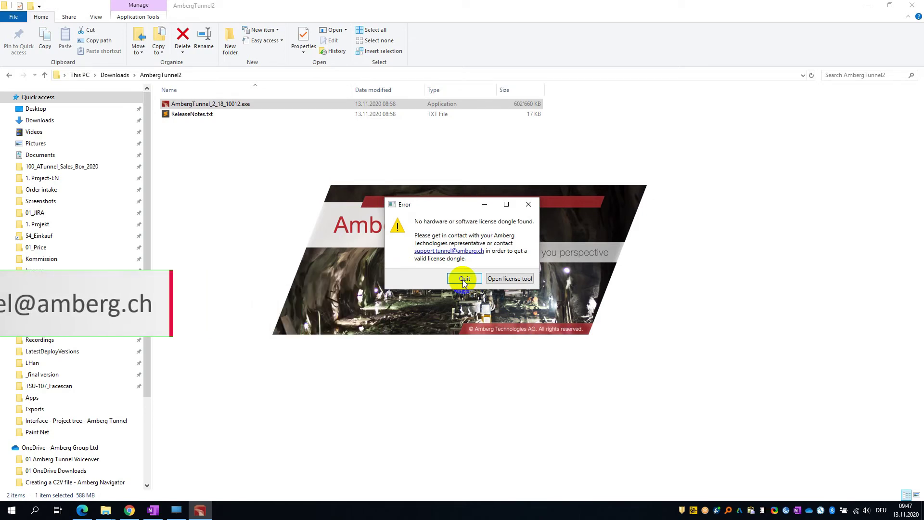
# Create the .c2v license request from the dongle error and reveal the desktop
pyautogui.click(528, 279)
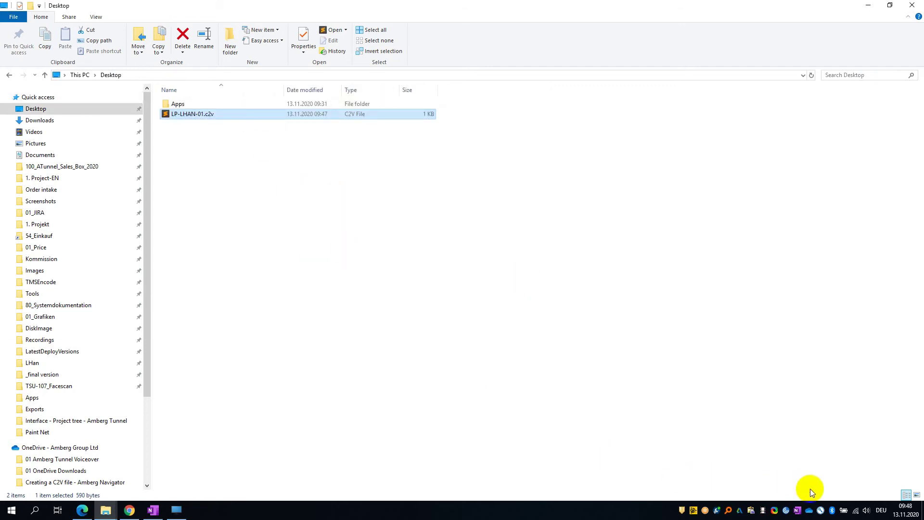
pyautogui.click(922, 510)
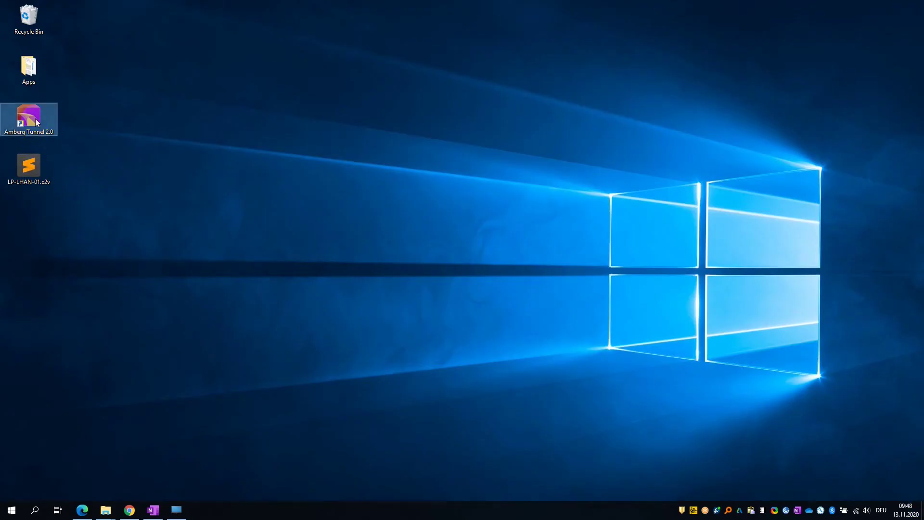
# Relaunch Amberg Tunnel and update the key from '1 Week Demo AT-2020_E.v2c' in Downloads
pyautogui.doubleClick(36, 118)
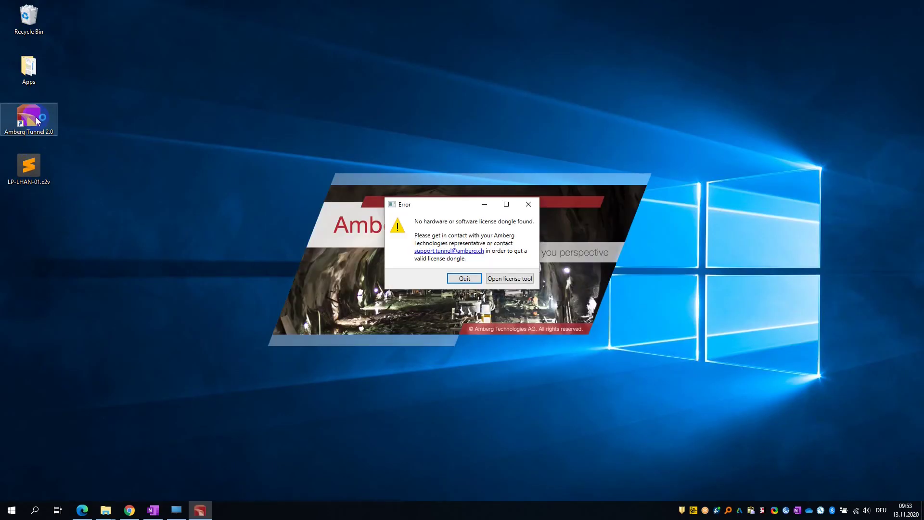
pyautogui.click(504, 278)
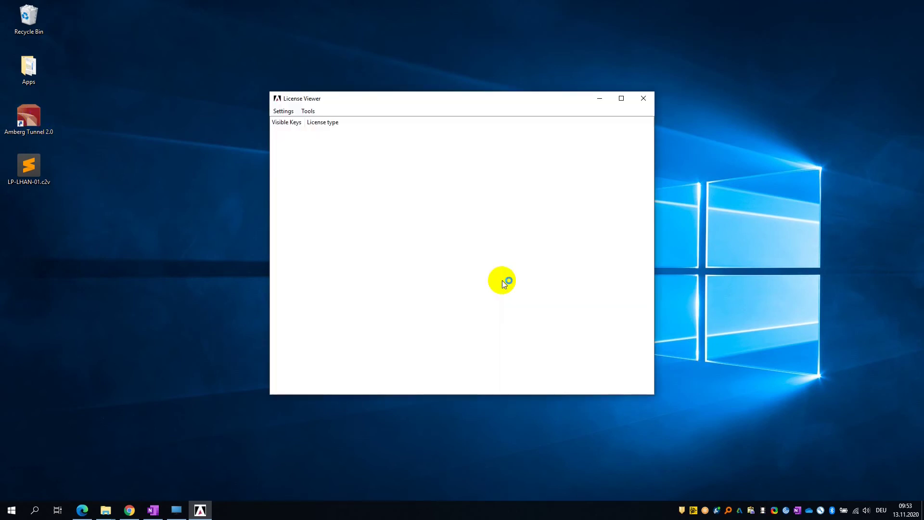
pyautogui.rightClick(420, 206)
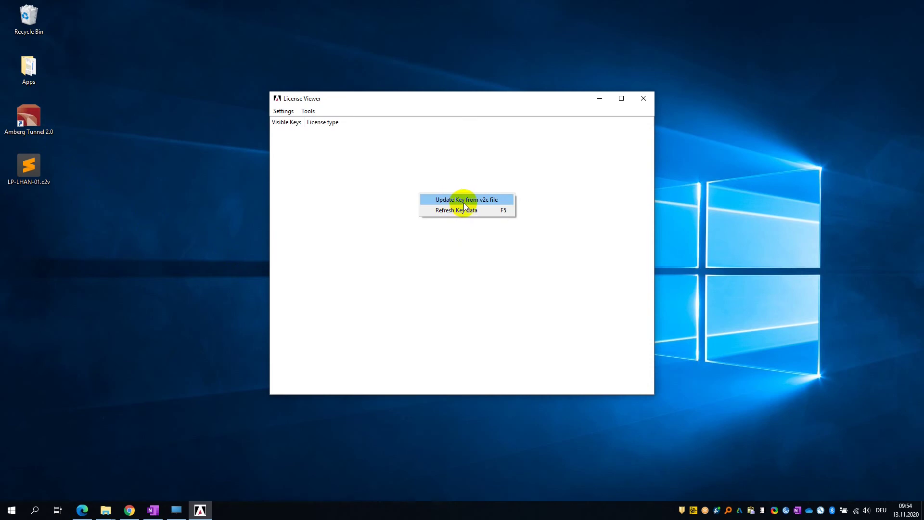
pyautogui.click(479, 202)
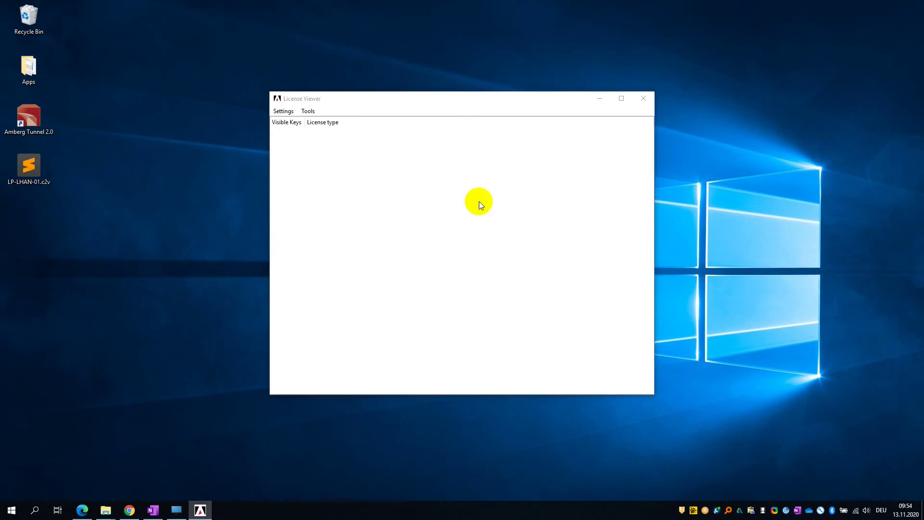
pyautogui.click(322, 189)
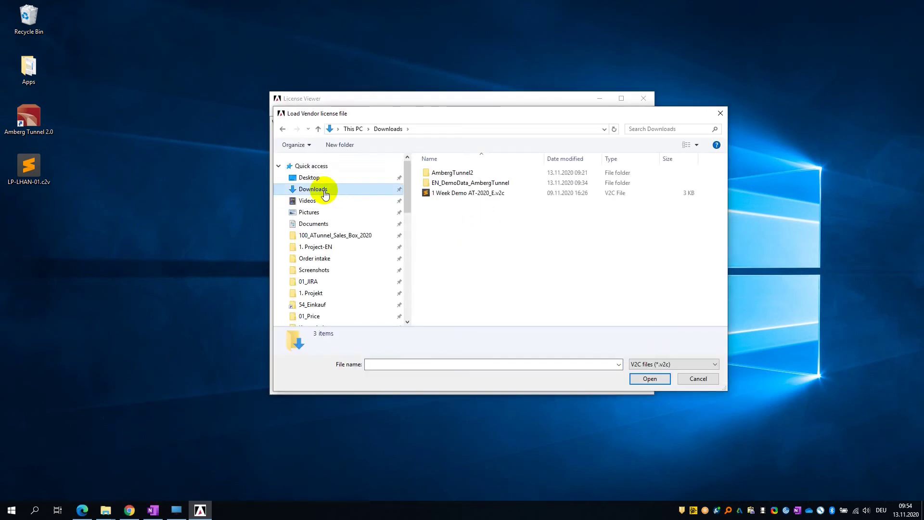
pyautogui.click(507, 195)
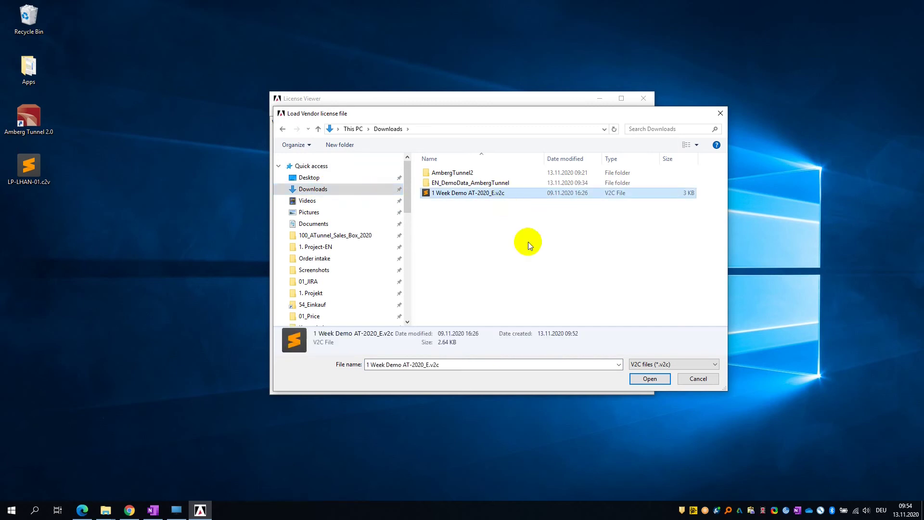
pyautogui.click(648, 379)
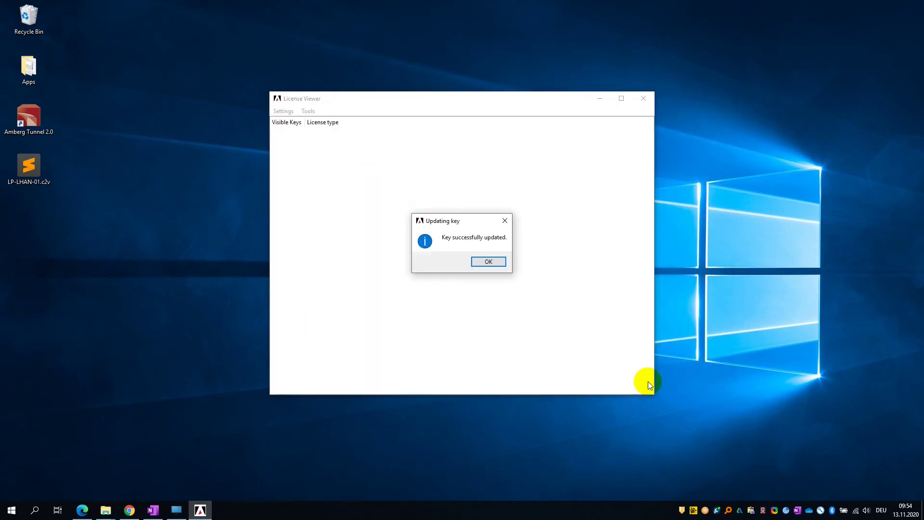
pyautogui.click(489, 261)
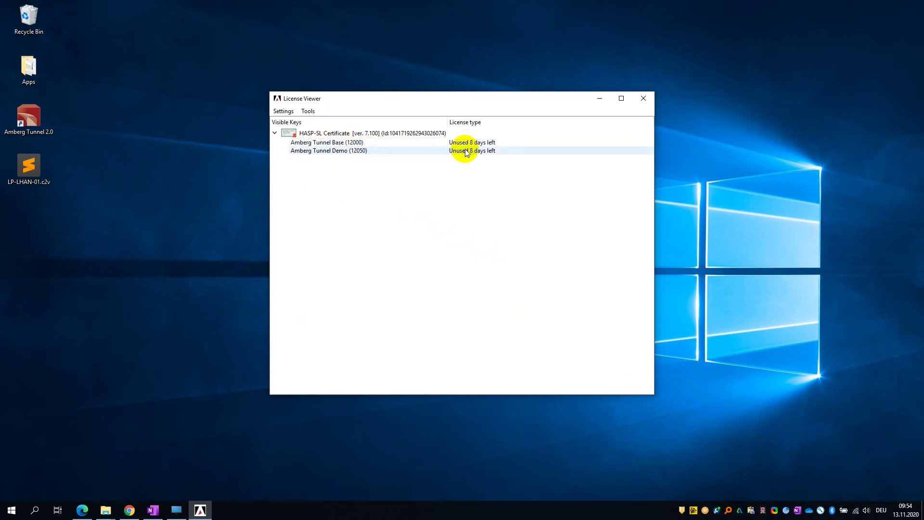
# Close License Viewer, relaunch Amberg Tunnel 2.0, and dismiss the 8-day expiration warning
pyautogui.click(645, 98)
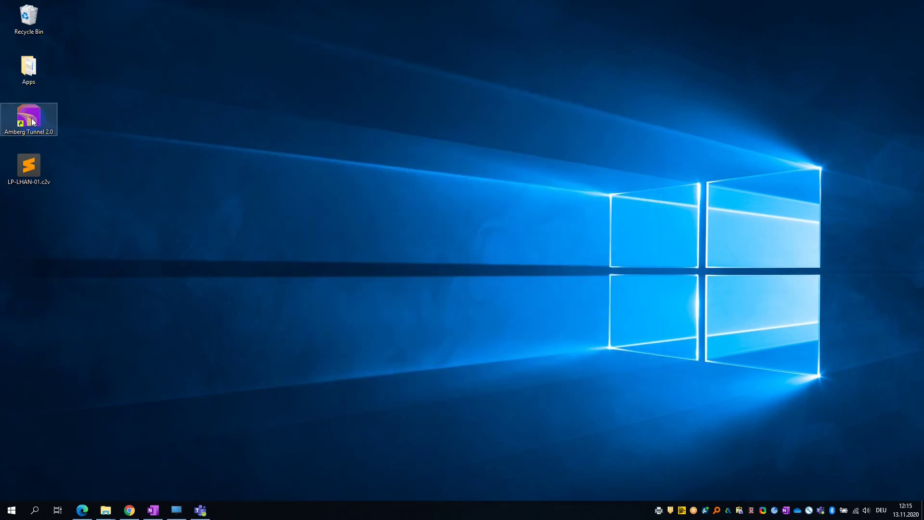
pyautogui.doubleClick(30, 118)
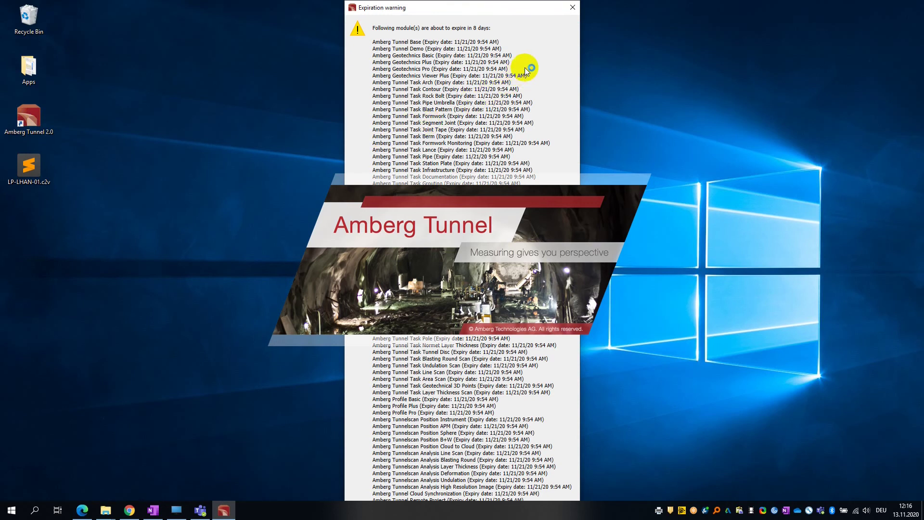
pyautogui.click(573, 7)
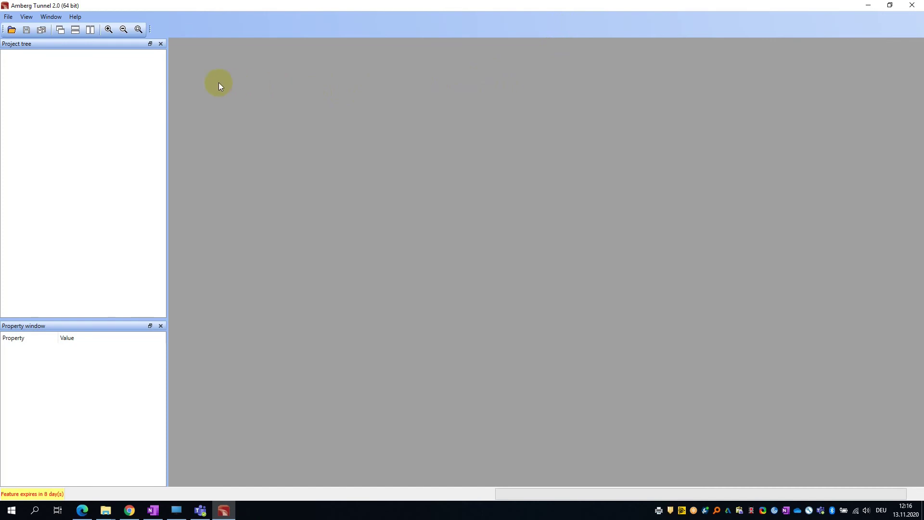
pyautogui.click(9, 17)
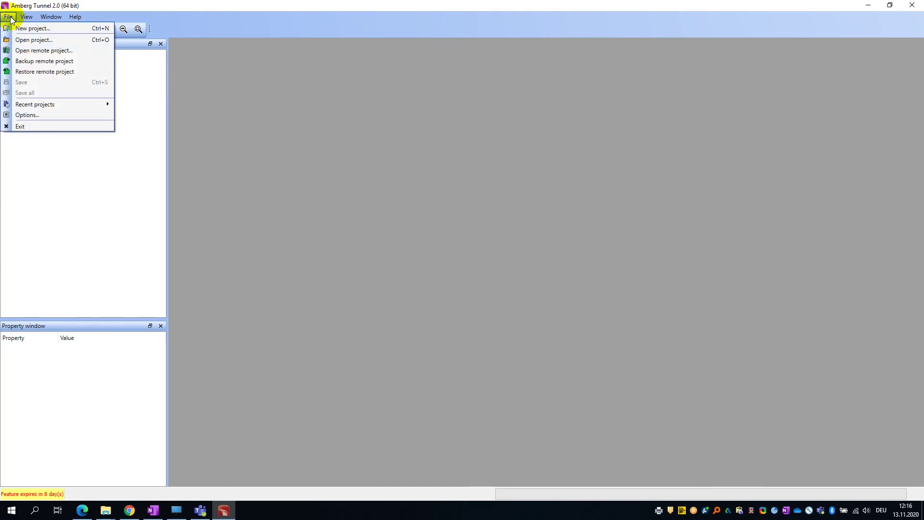
# Open Project 1.at2prj from Downloads > EN_DemoData_AmbergTunnel > EN > PROJECT > 1. Project-EN
pyautogui.click(21, 41)
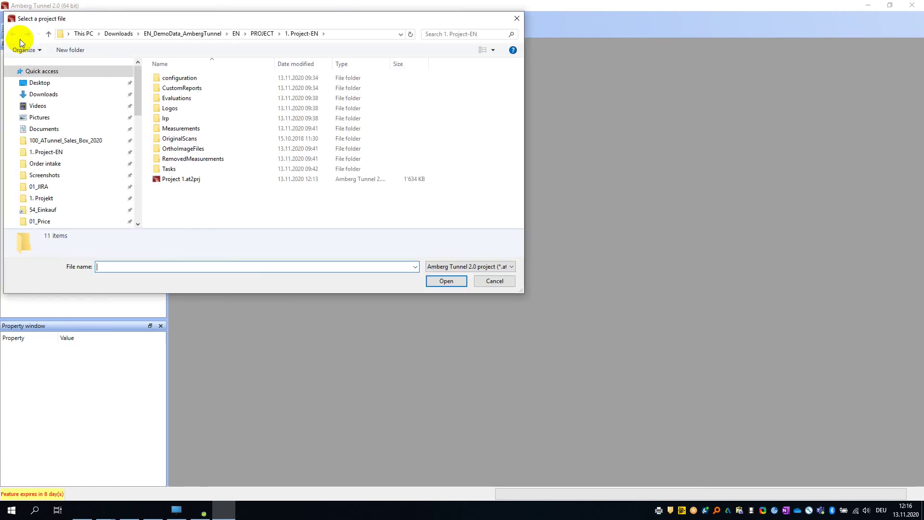
pyautogui.click(30, 94)
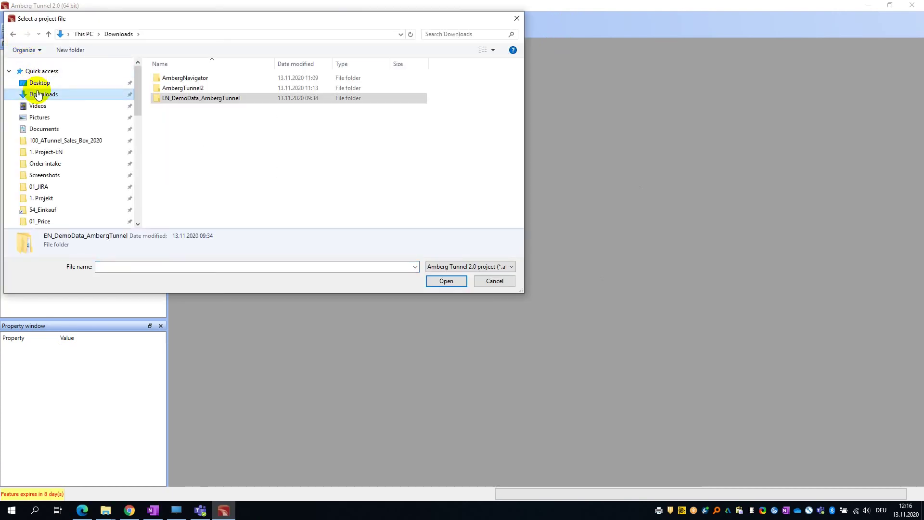
pyautogui.doubleClick(184, 99)
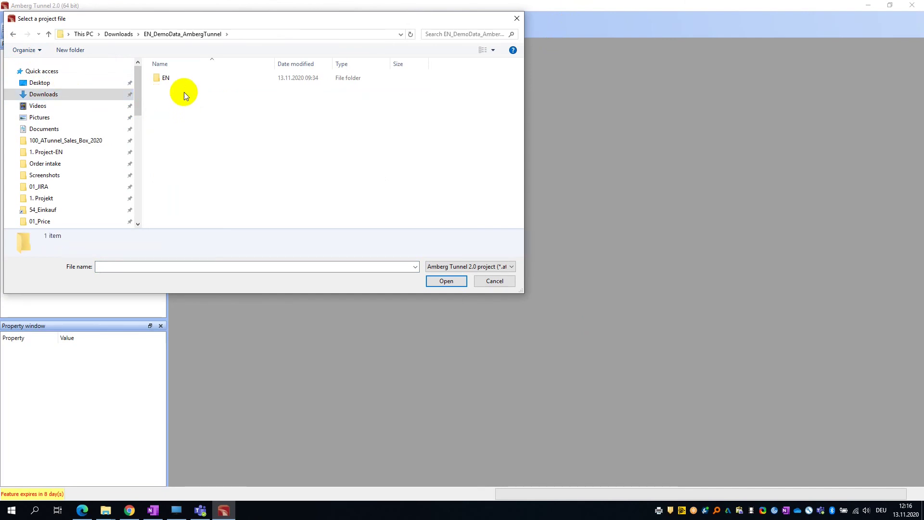
pyautogui.doubleClick(185, 80)
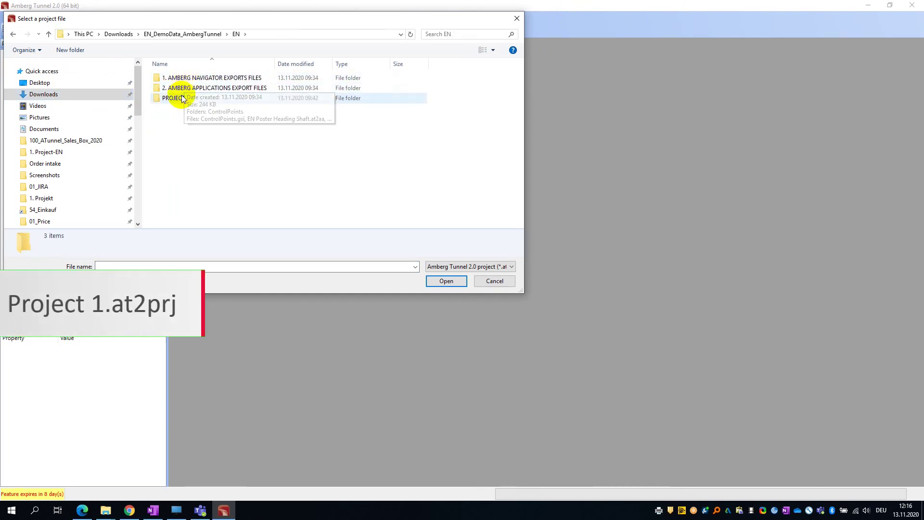
pyautogui.doubleClick(183, 98)
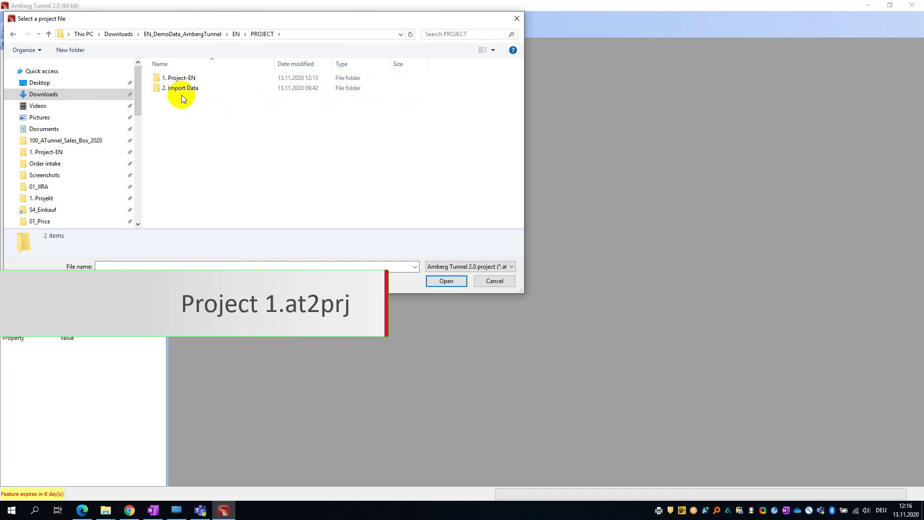
pyautogui.doubleClick(185, 78)
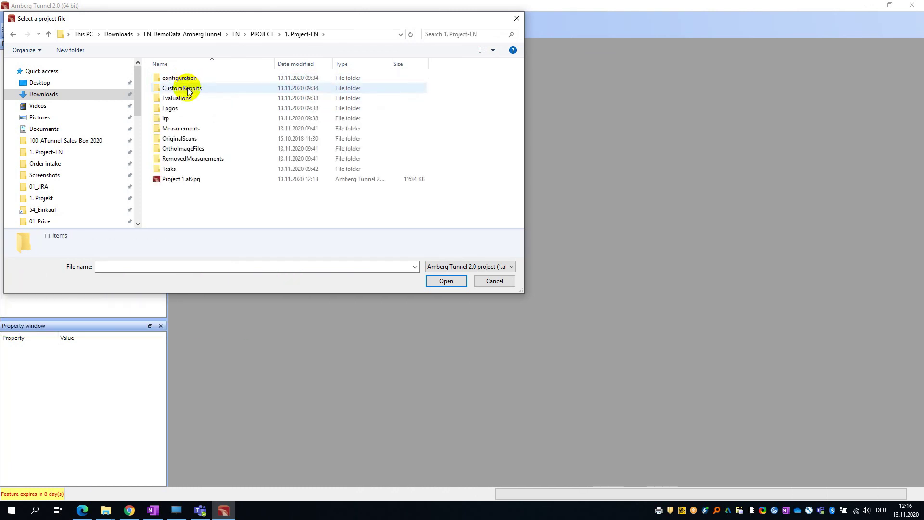
pyautogui.click(205, 181)
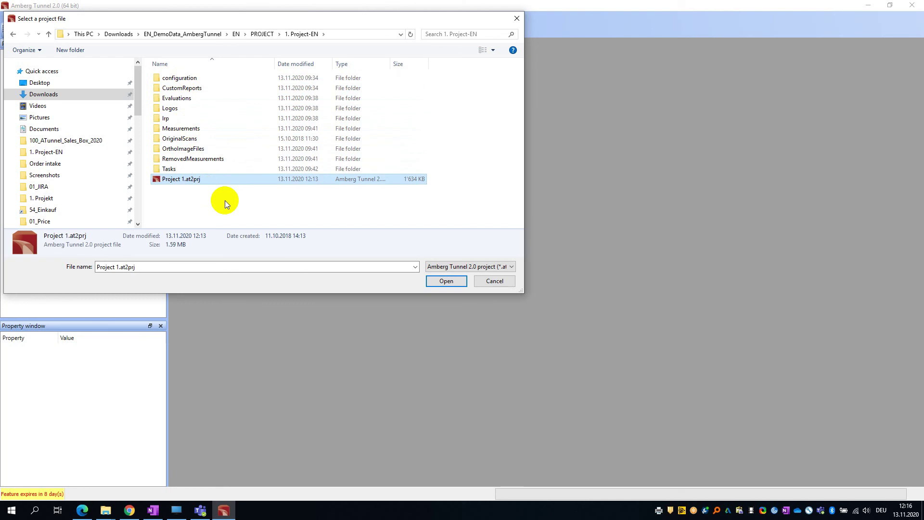
pyautogui.click(446, 281)
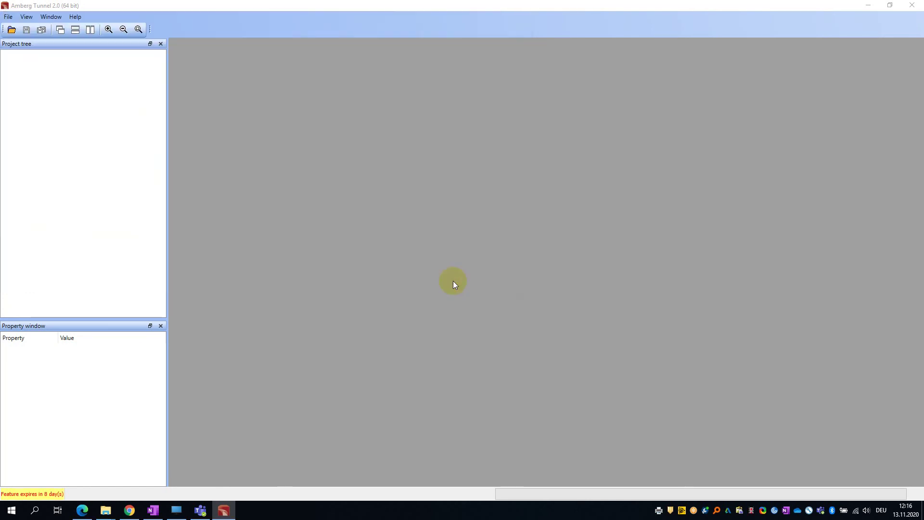